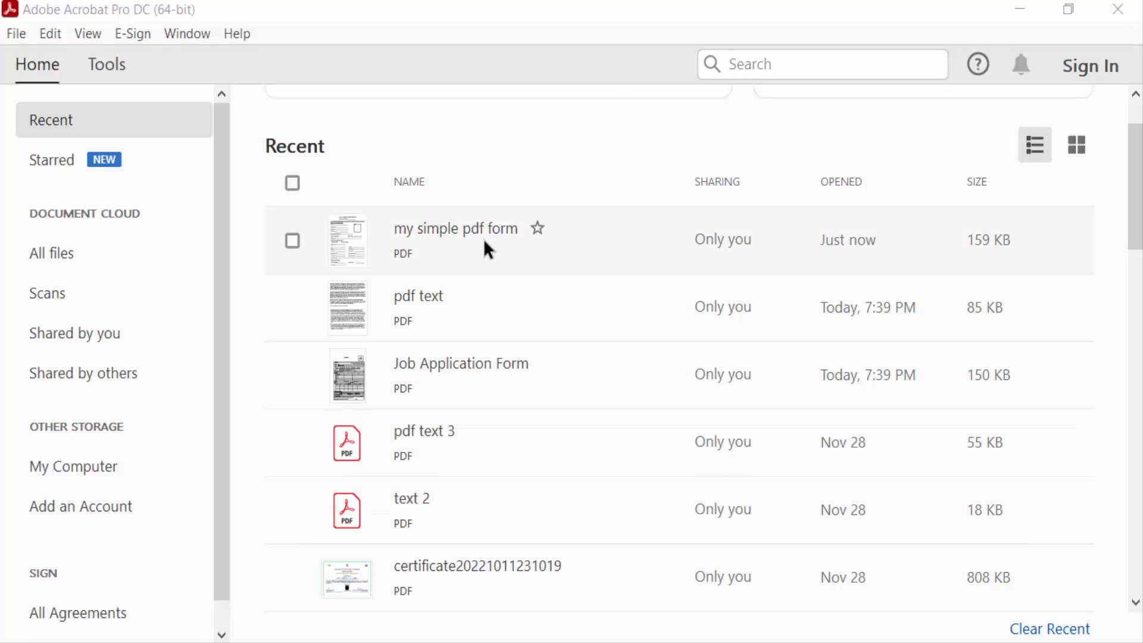
# Step: Open the recent simple PDF form, dismiss the reading prompt, and enter Prepare Form mode
pyautogui.click(459, 246)
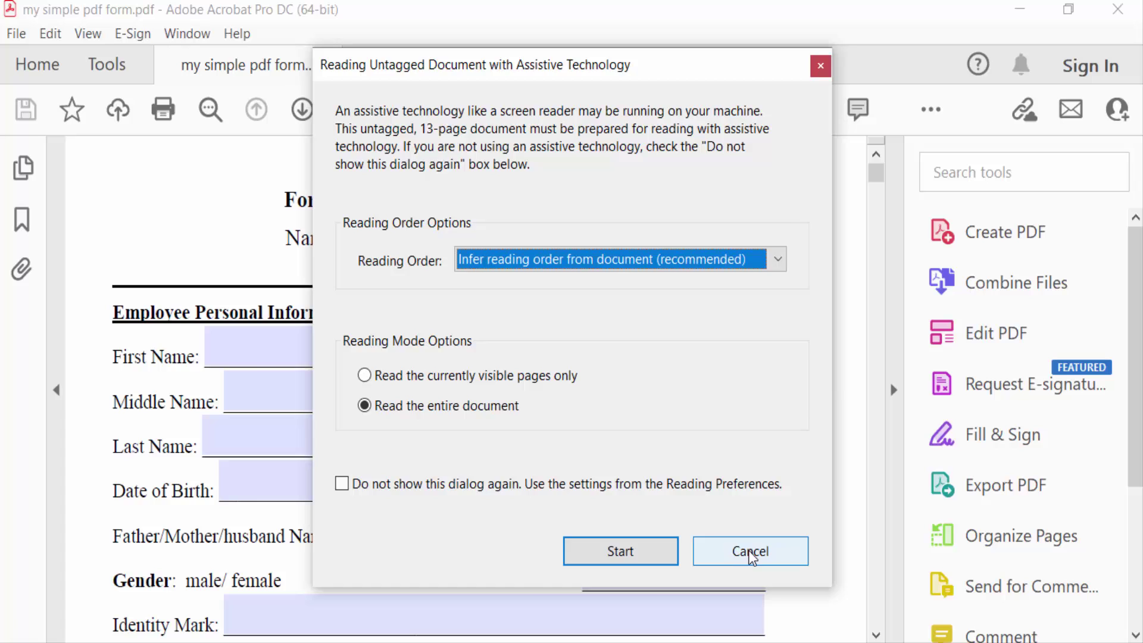
pyautogui.click(750, 552)
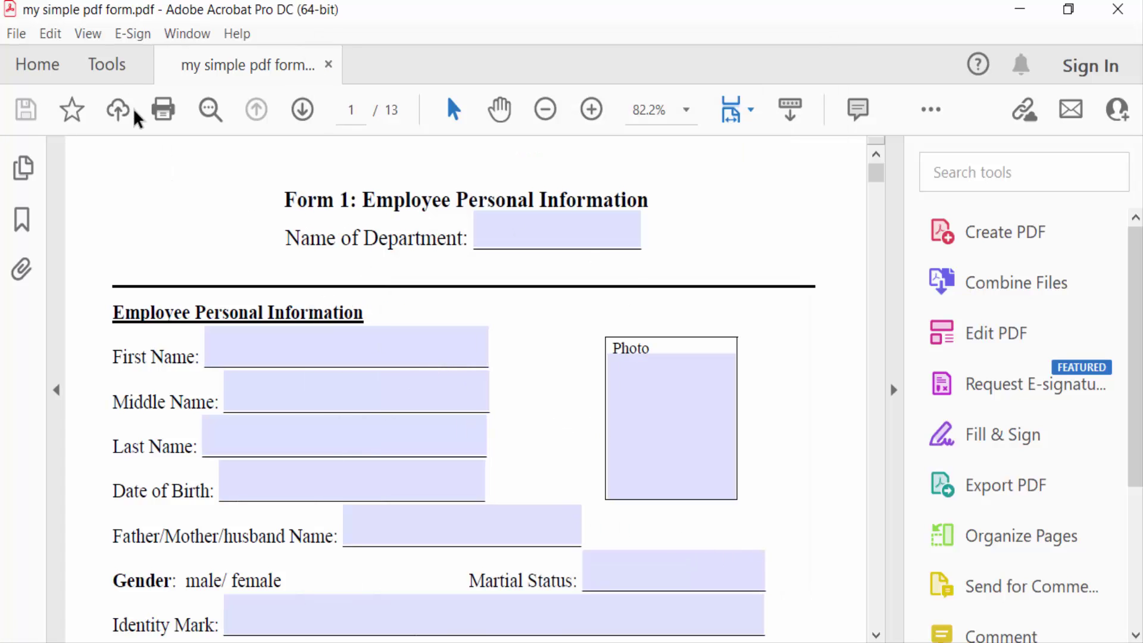
pyautogui.click(111, 67)
pyautogui.scroll(-1, 510, 465)
pyautogui.scroll(-3, 566, 513)
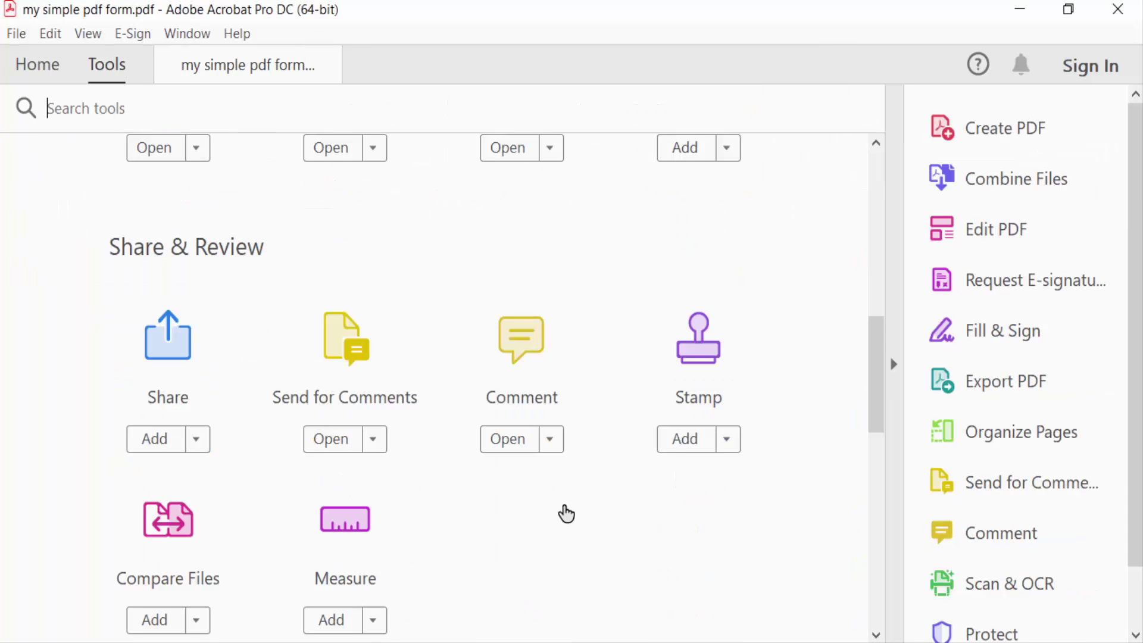
pyautogui.scroll(3, 566, 513)
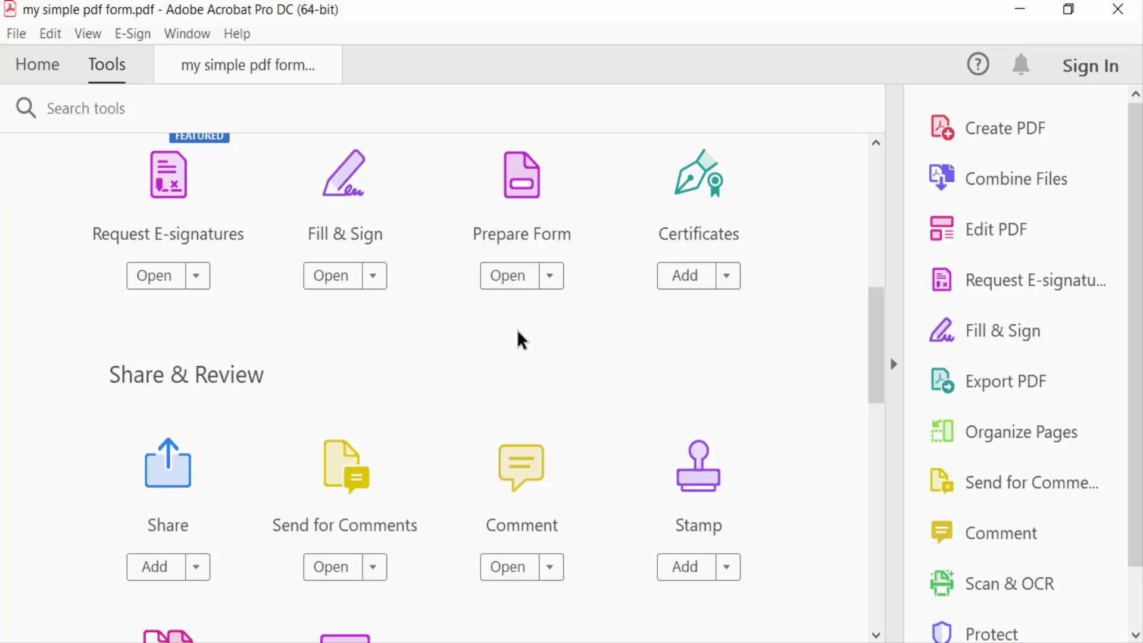
pyautogui.click(507, 276)
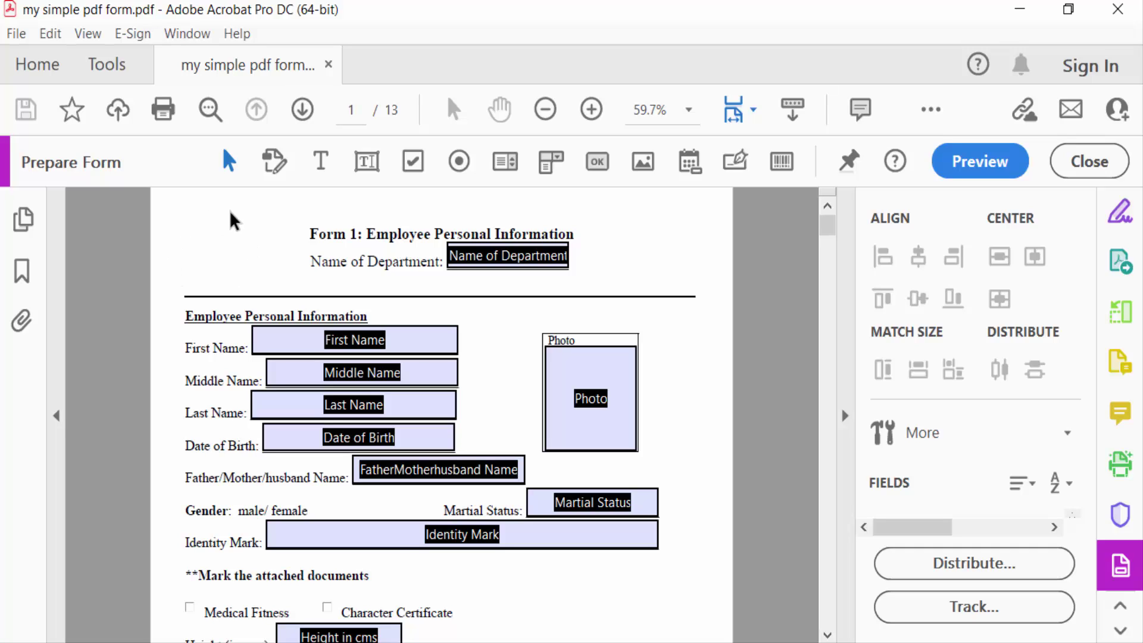
# Step: Draw a new push button field at the top-left of page 1
pyautogui.click(597, 162)
pyautogui.moveTo(168, 218); pyautogui.dragTo(265, 268)
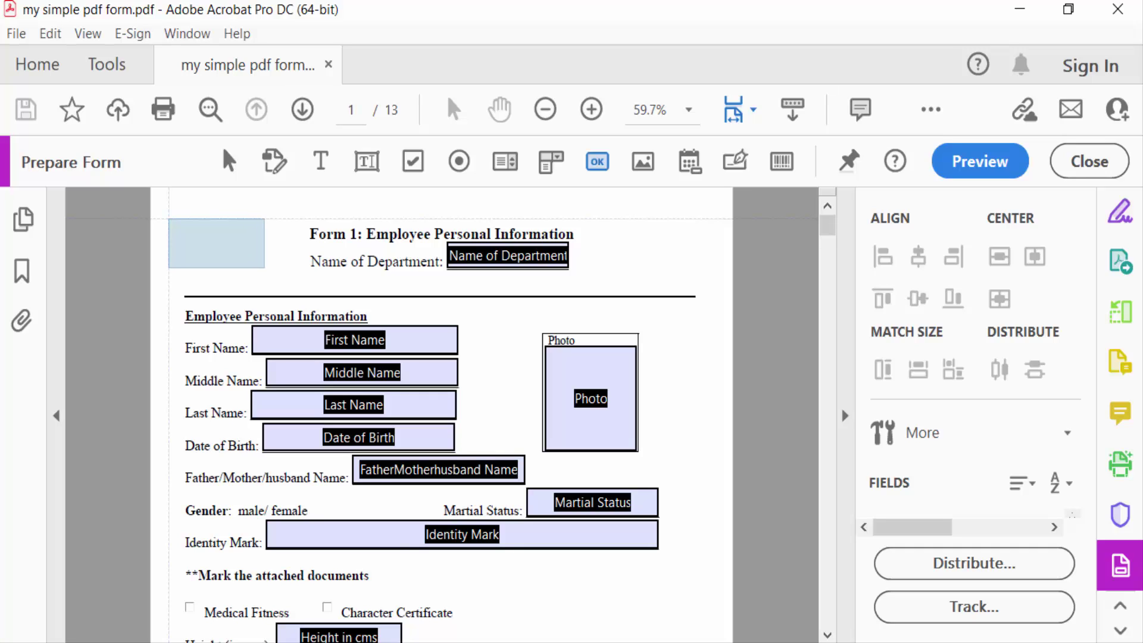
pyautogui.moveTo(264, 269); pyautogui.dragTo(263, 264)
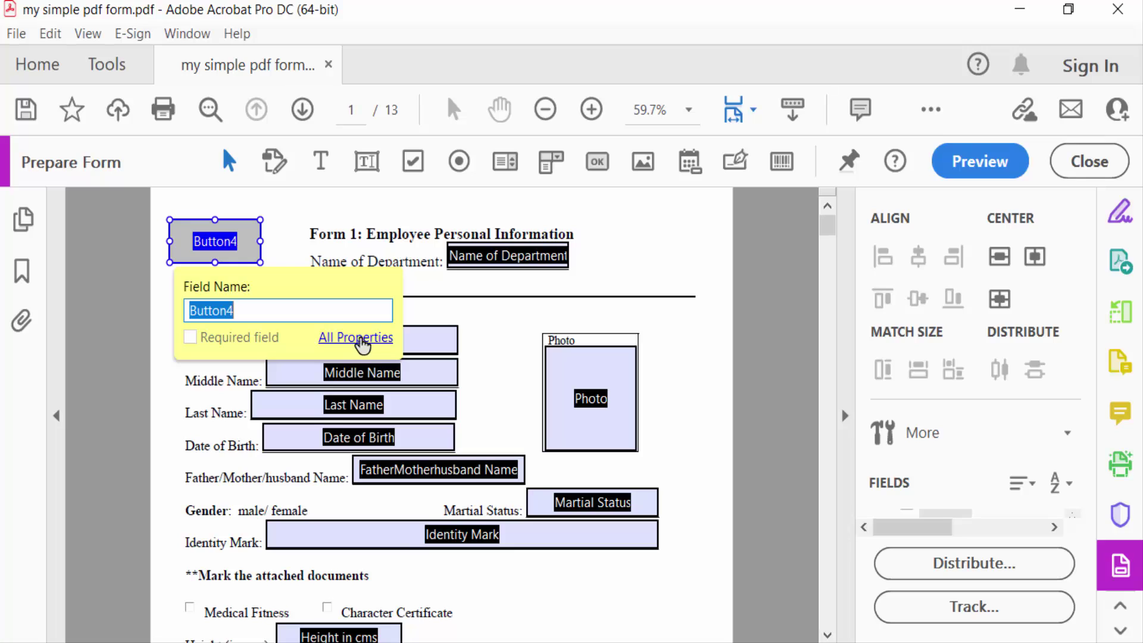
# Step: Rename the new button field to 'print' in its properties
pyautogui.click(356, 337)
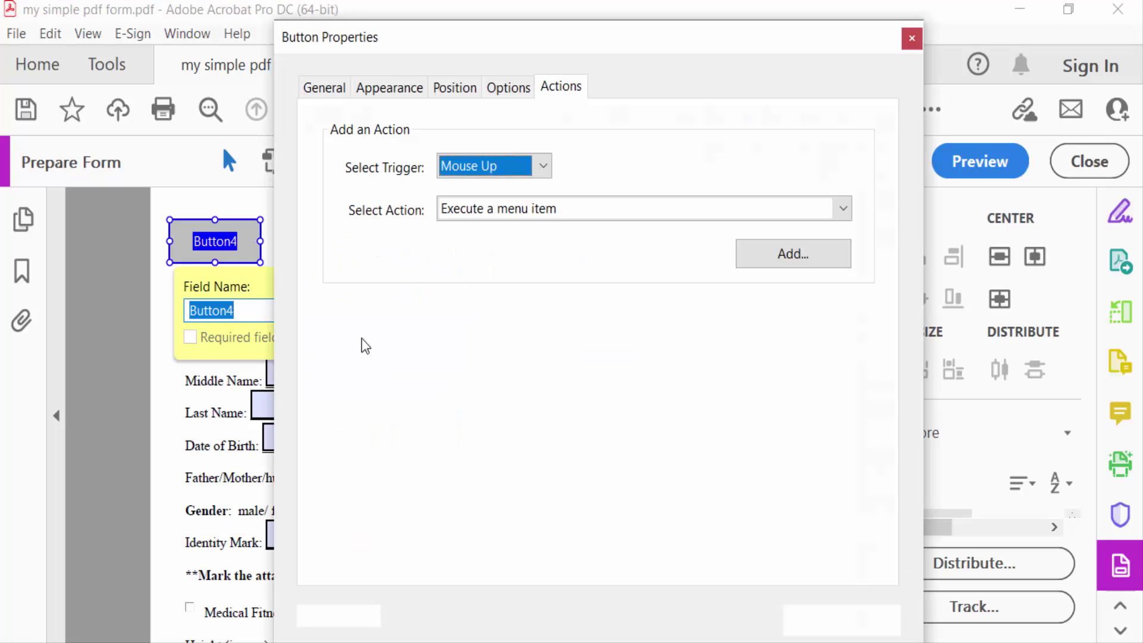
pyautogui.click(319, 86)
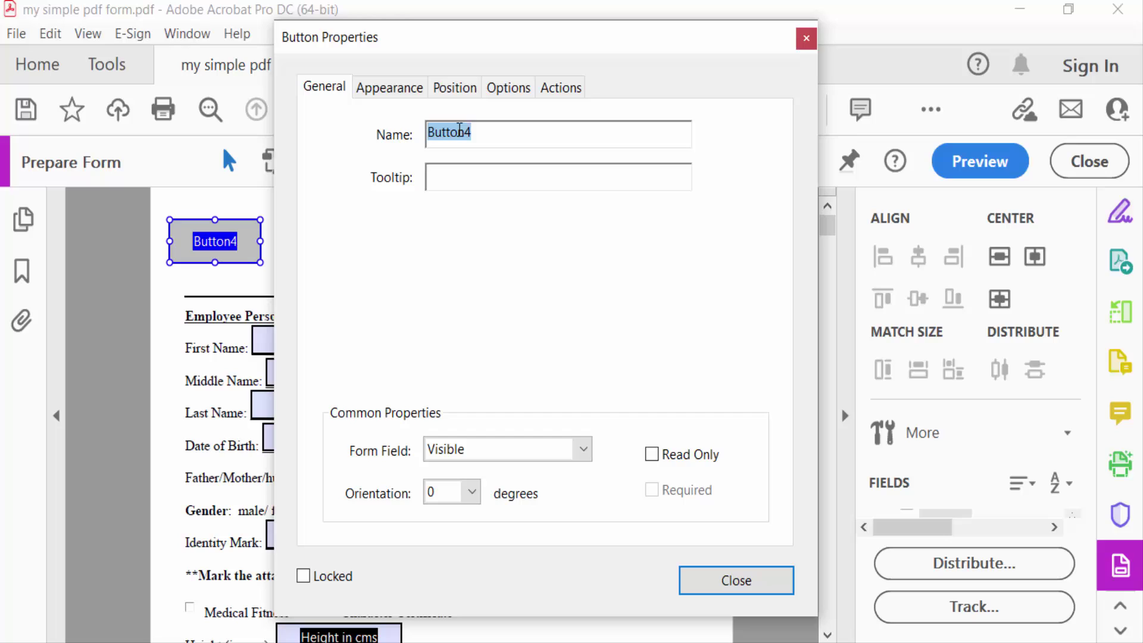
pyautogui.click(490, 140)
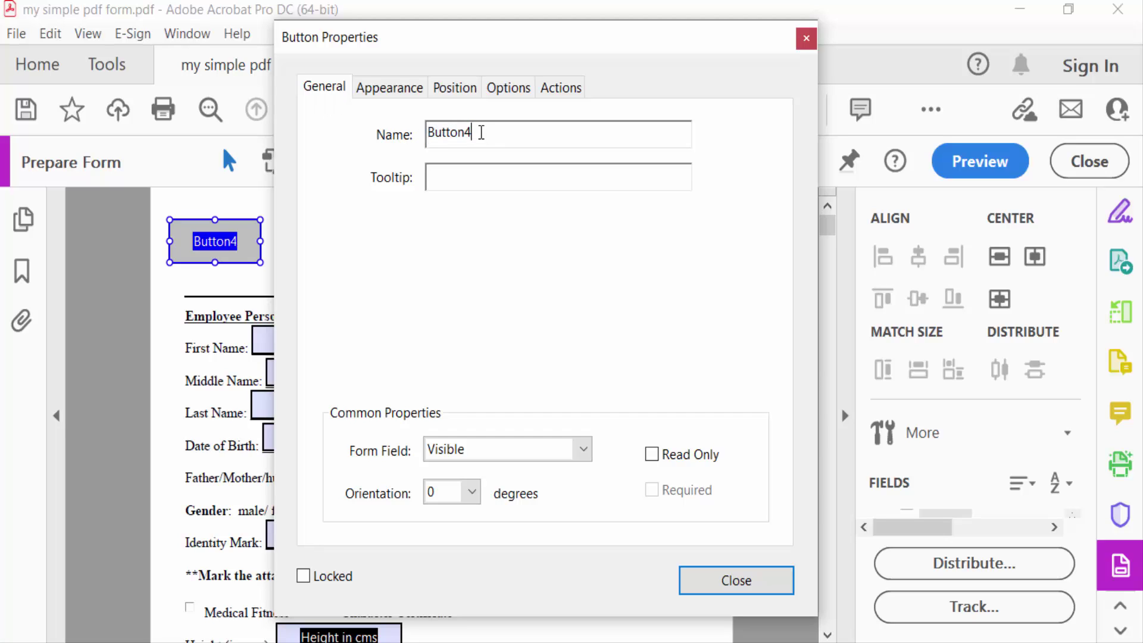
pyautogui.moveTo(480, 133); pyautogui.dragTo(348, 160)
pyautogui.write('print')
# Step: Give the print button a white border colour and a red fill colour
pyautogui.click(372, 94)
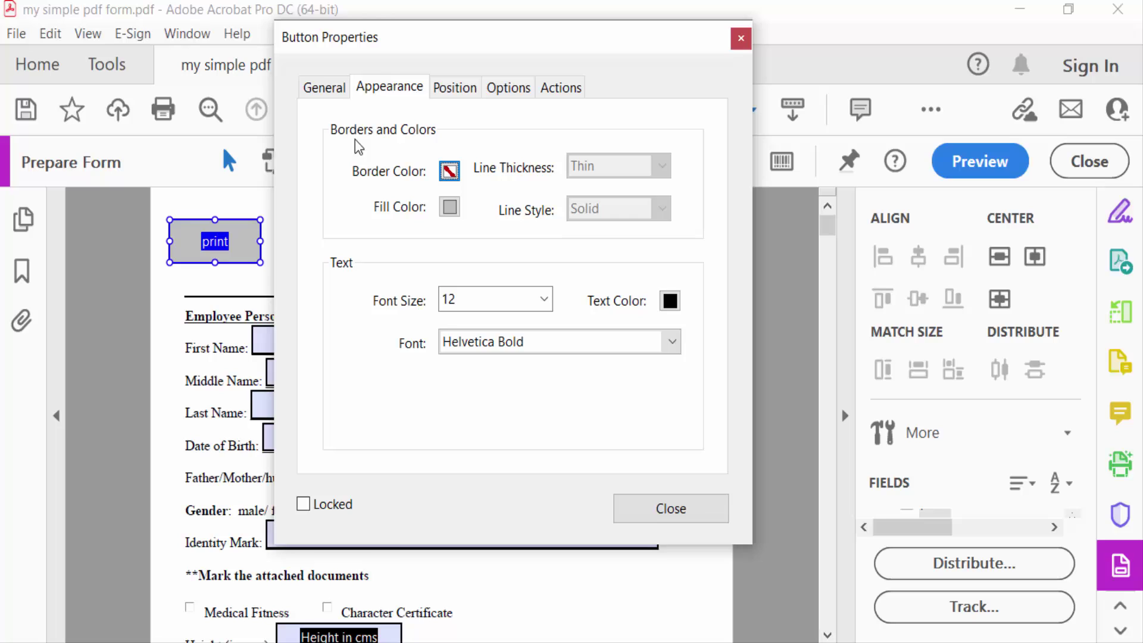
pyautogui.click(449, 172)
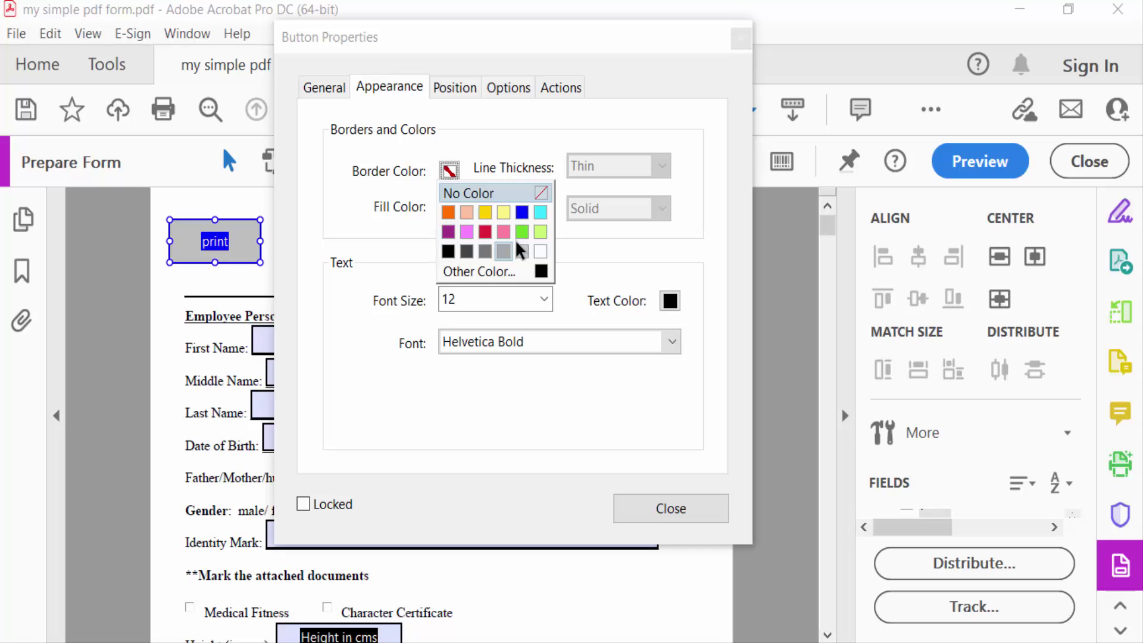
pyautogui.click(540, 252)
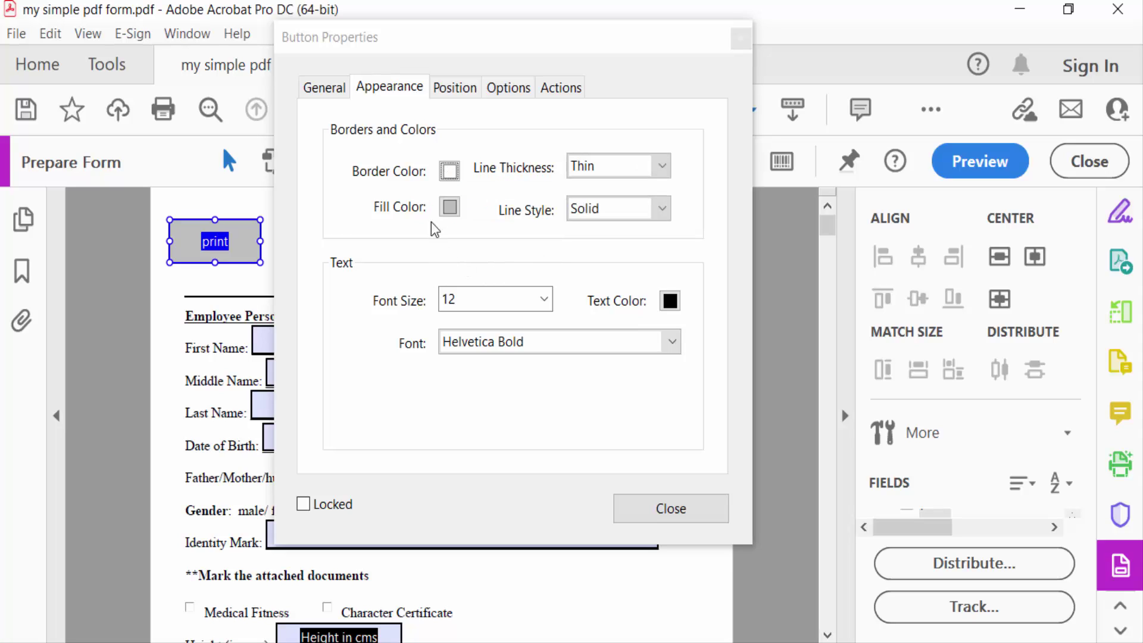
pyautogui.click(449, 207)
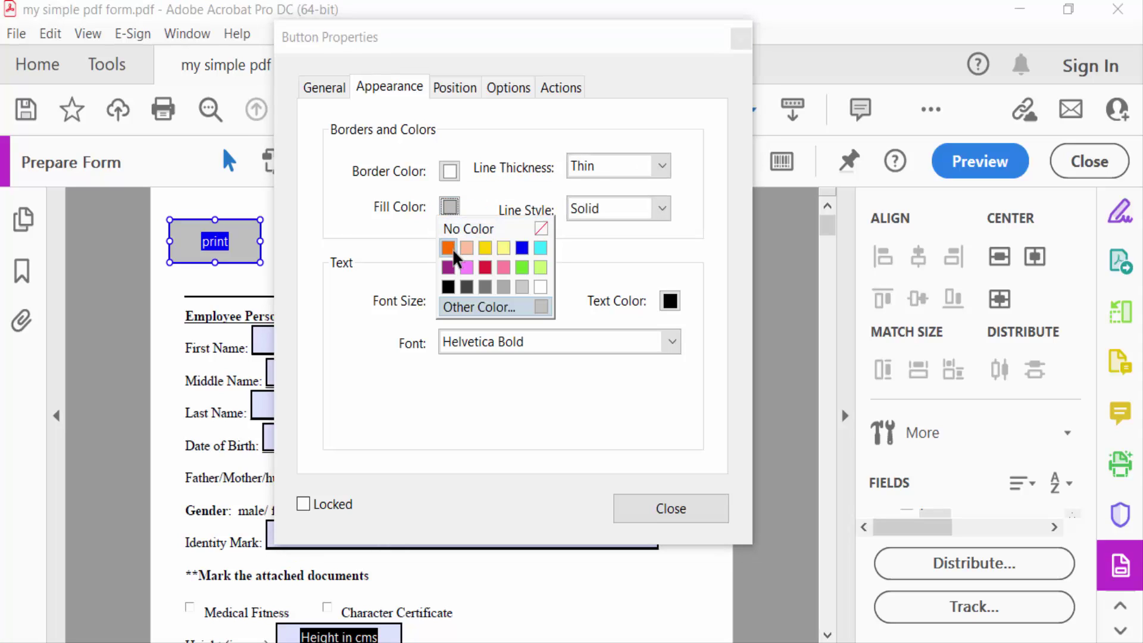
pyautogui.click(485, 268)
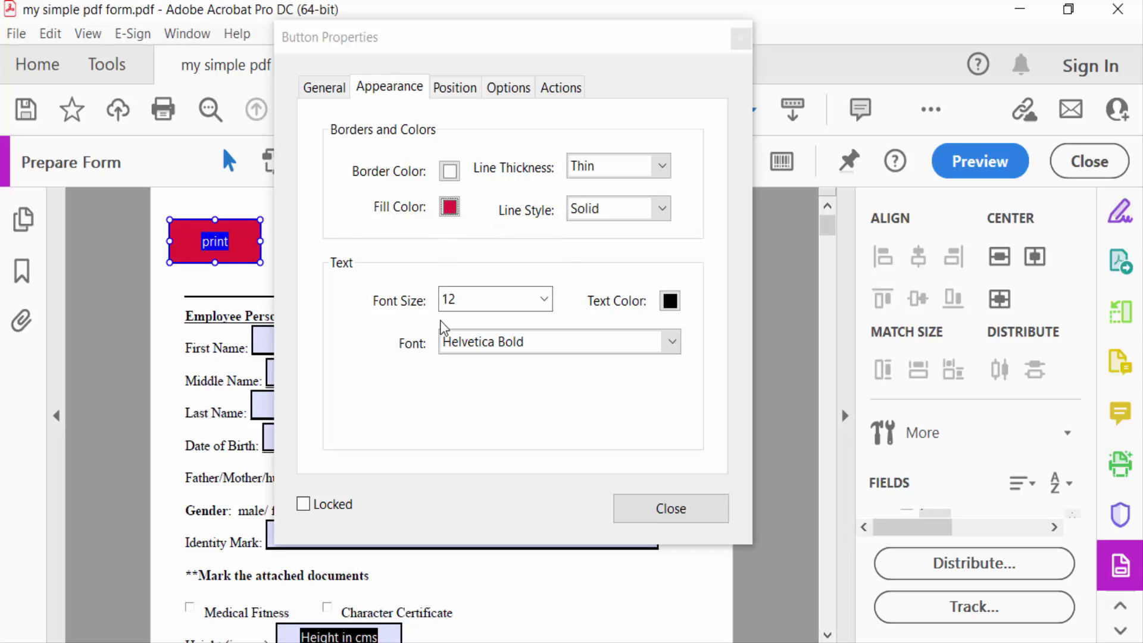
pyautogui.click(496, 92)
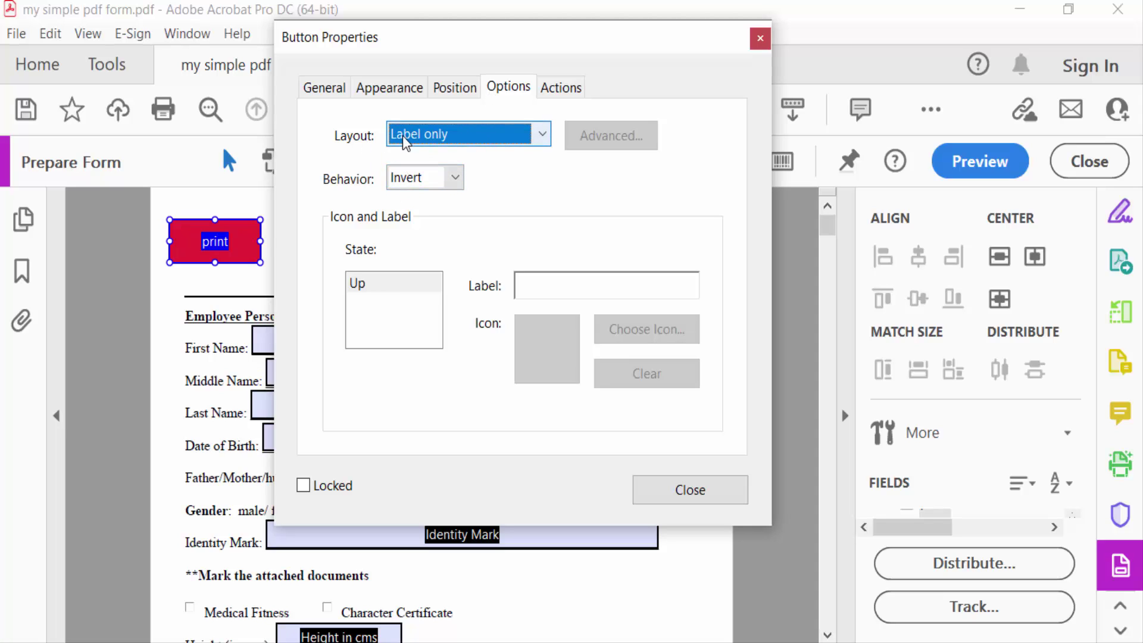
# Step: Keep the label-only layout and set the button label to 'Print'
pyautogui.click(426, 139)
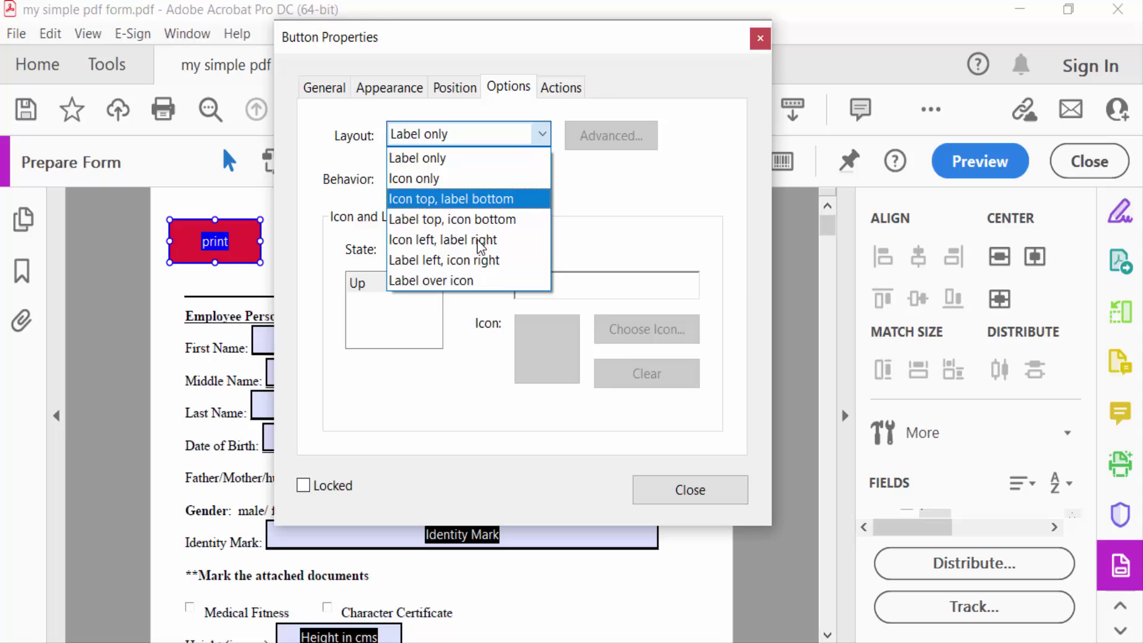
pyautogui.click(453, 163)
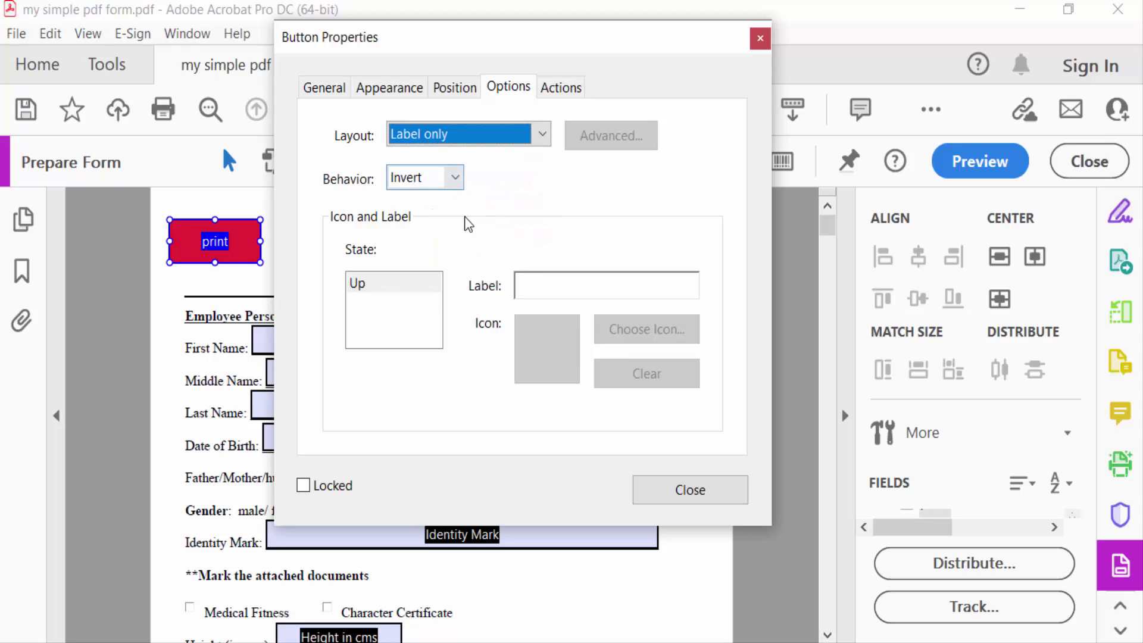
pyautogui.click(543, 283)
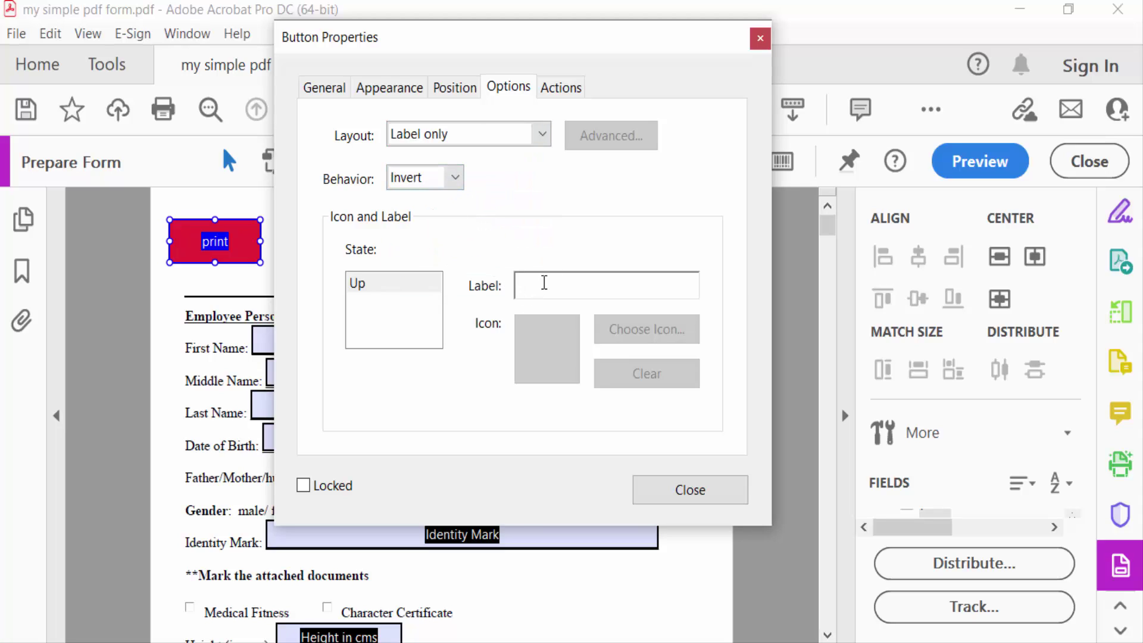
pyautogui.write('Pr')
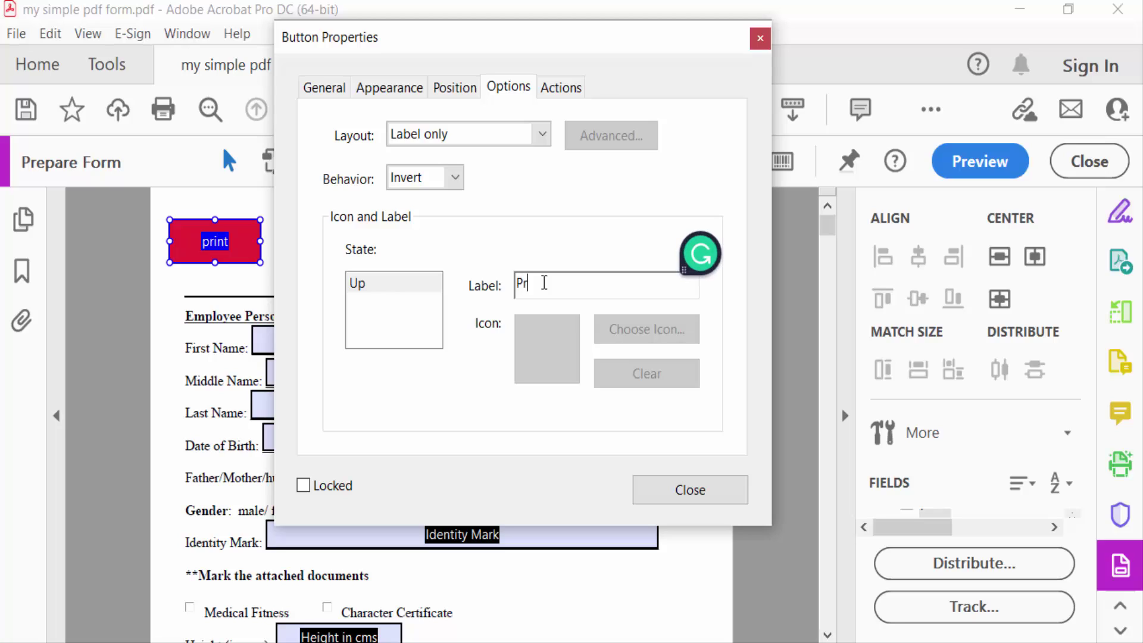
pyautogui.write('int')
# Step: Set the button label's font size to 20 points
pyautogui.click(394, 90)
pyautogui.click(493, 299)
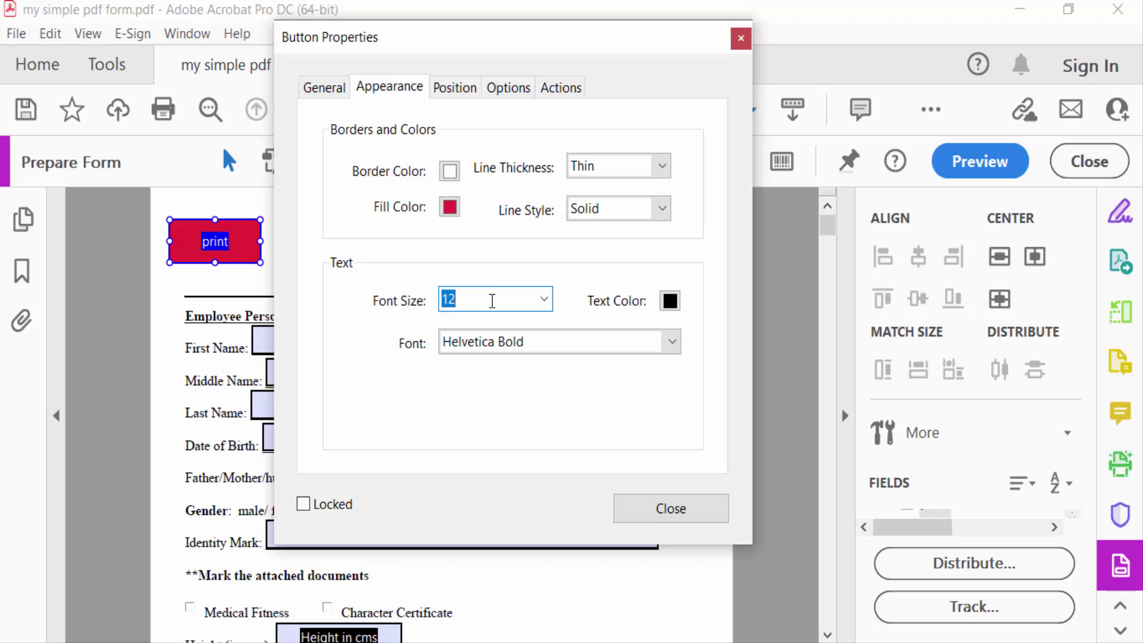
pyautogui.write('20')
pyautogui.click(560, 87)
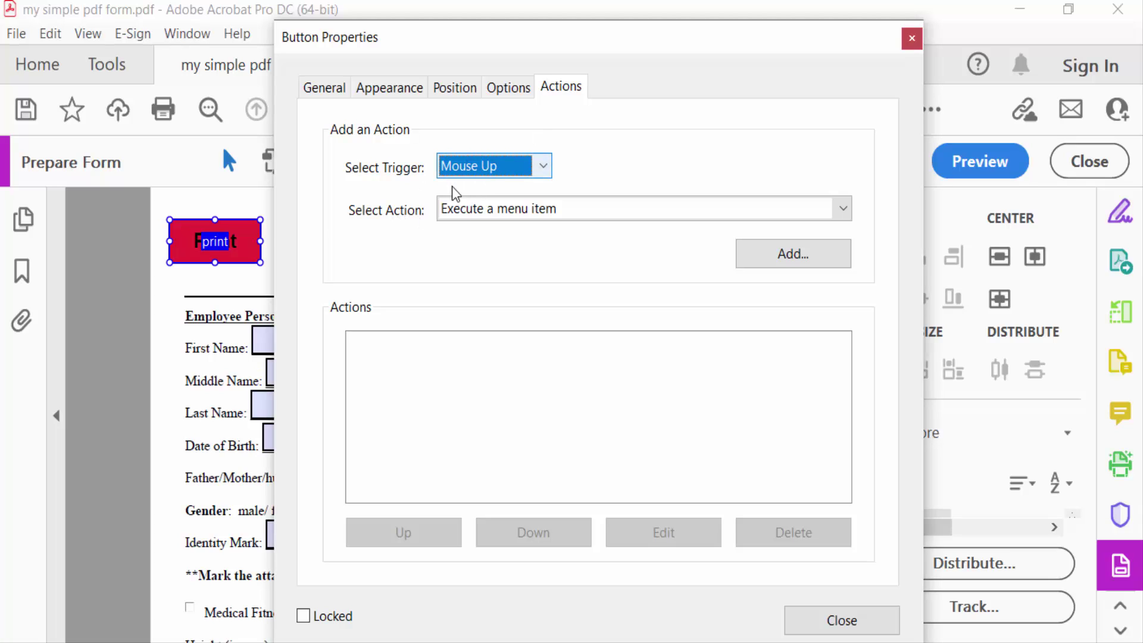
# Step: Add a Mouse Up action that executes the File > Print menu item, then close the properties
pyautogui.click(491, 212)
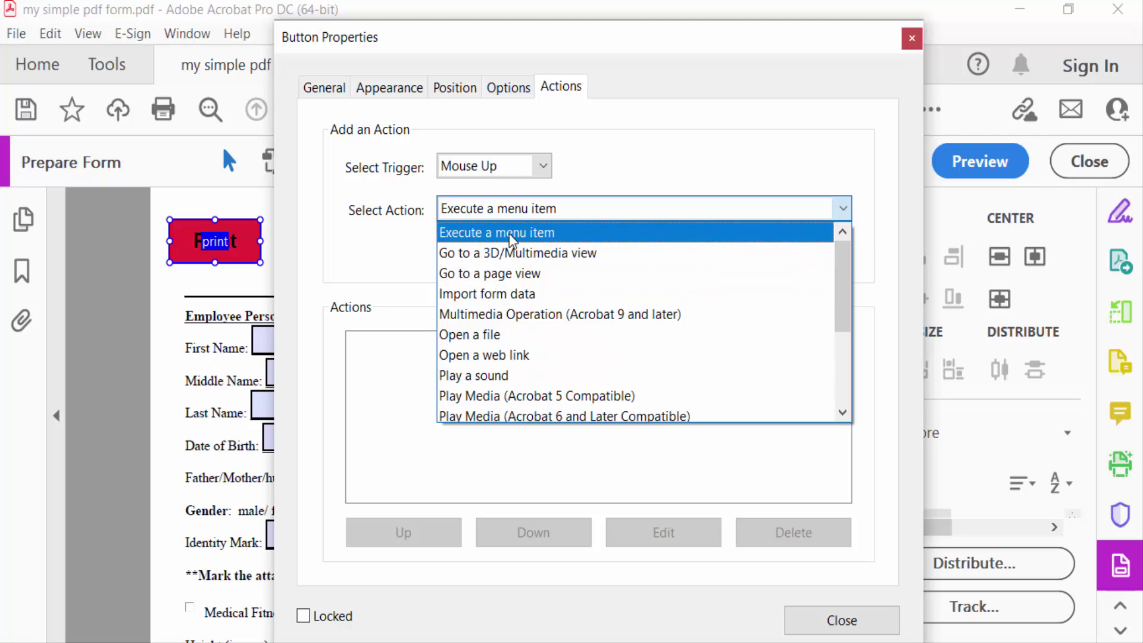
pyautogui.scroll(-1, 581, 286)
pyautogui.scroll(-2, 582, 304)
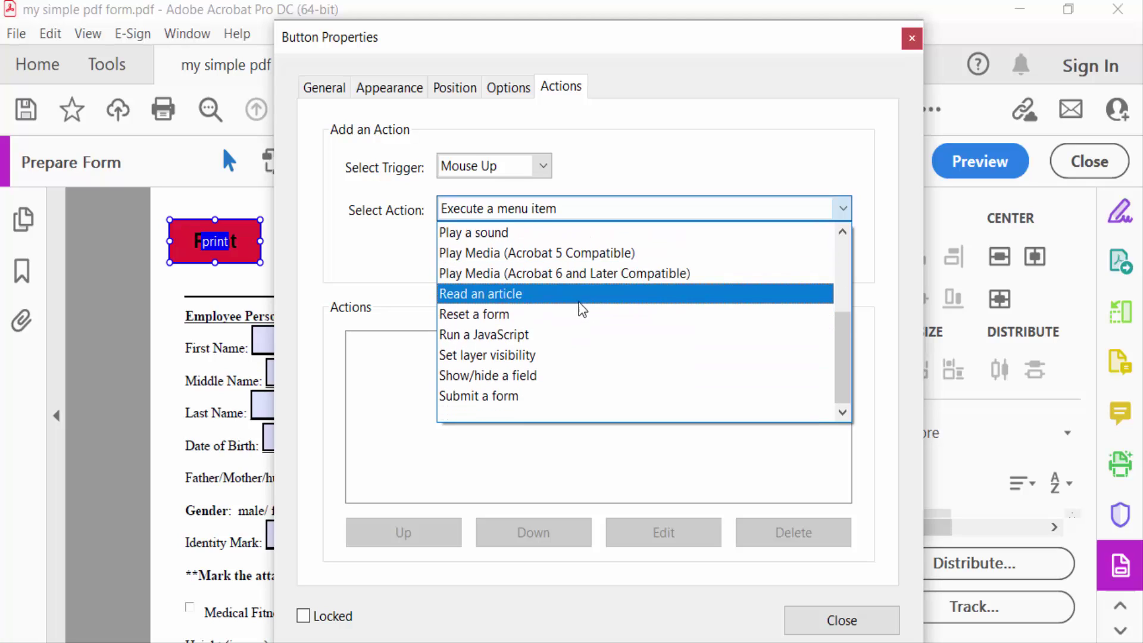
pyautogui.press('Escape')
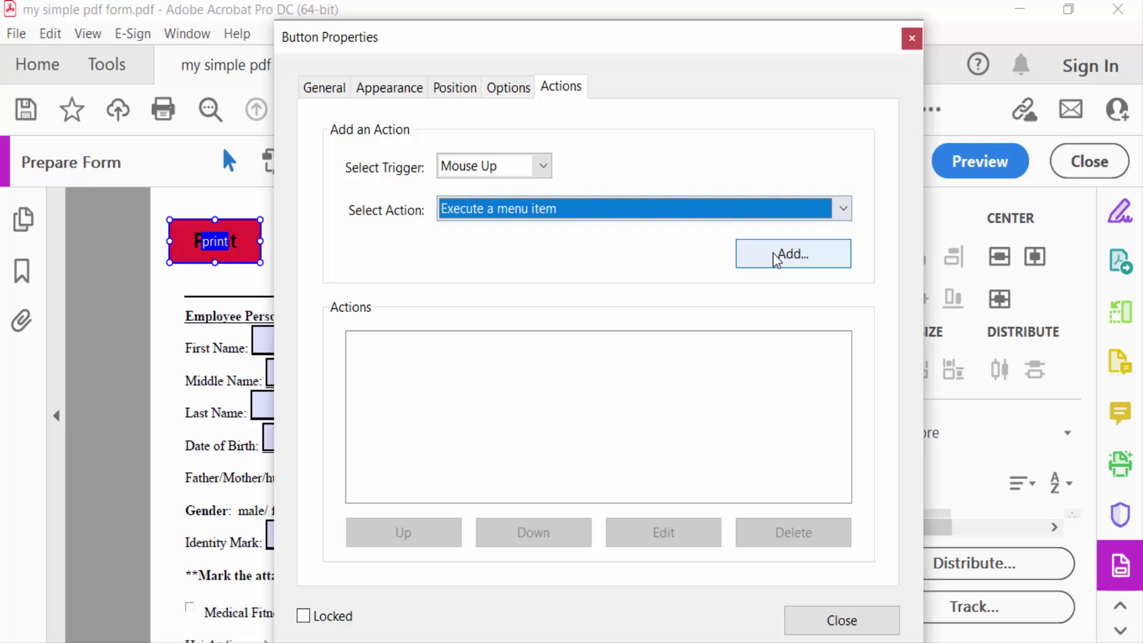
pyautogui.click(775, 257)
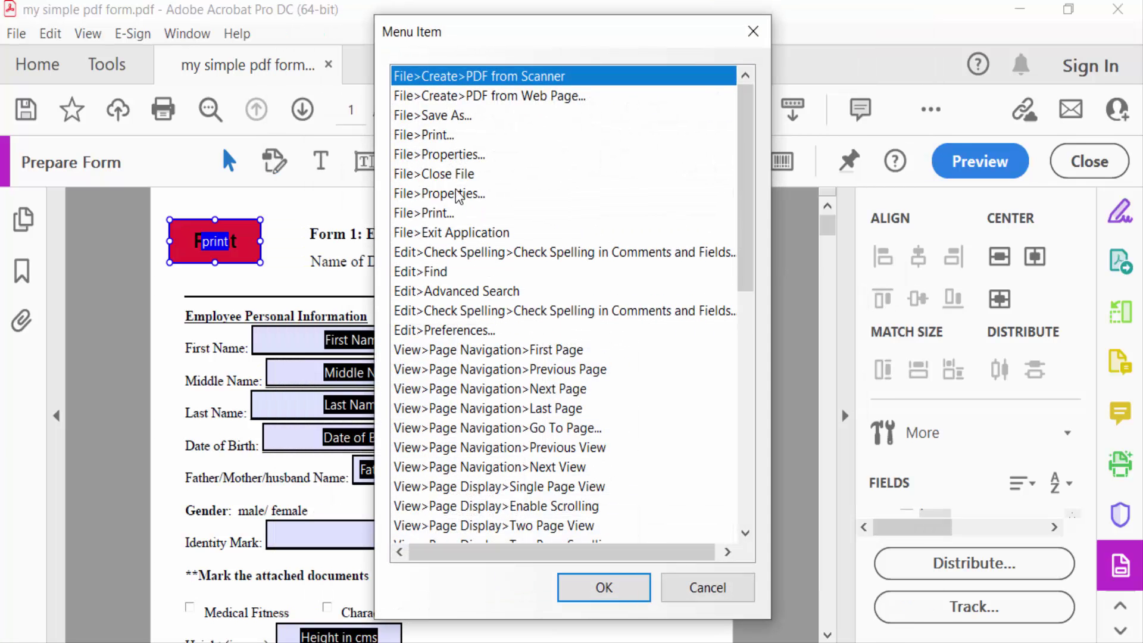
pyautogui.click(429, 136)
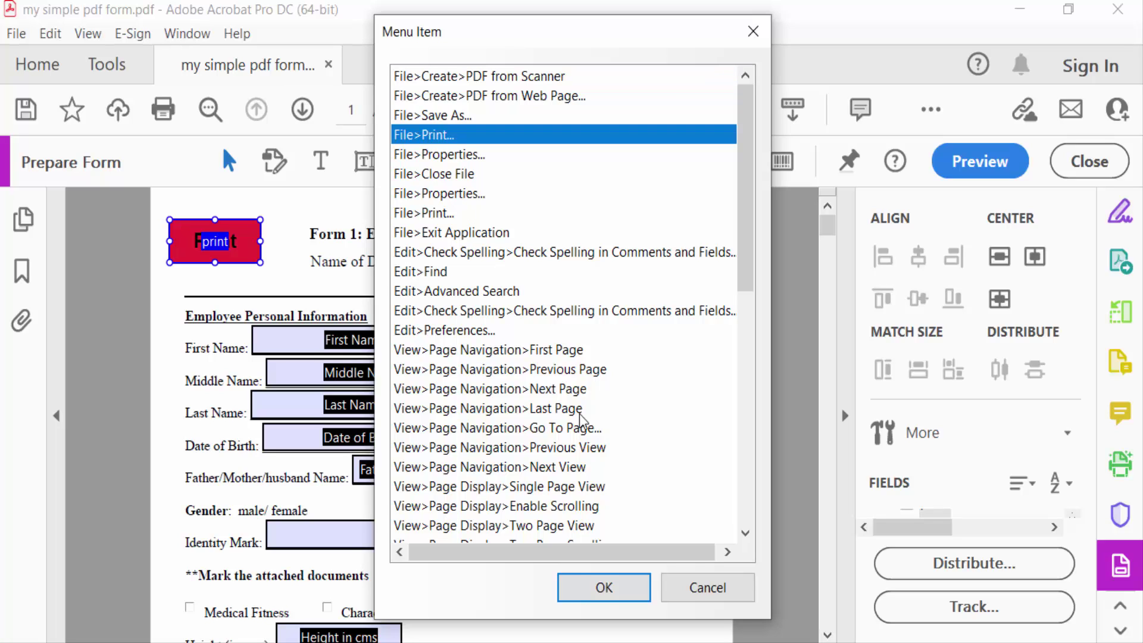
pyautogui.click(604, 590)
pyautogui.click(841, 621)
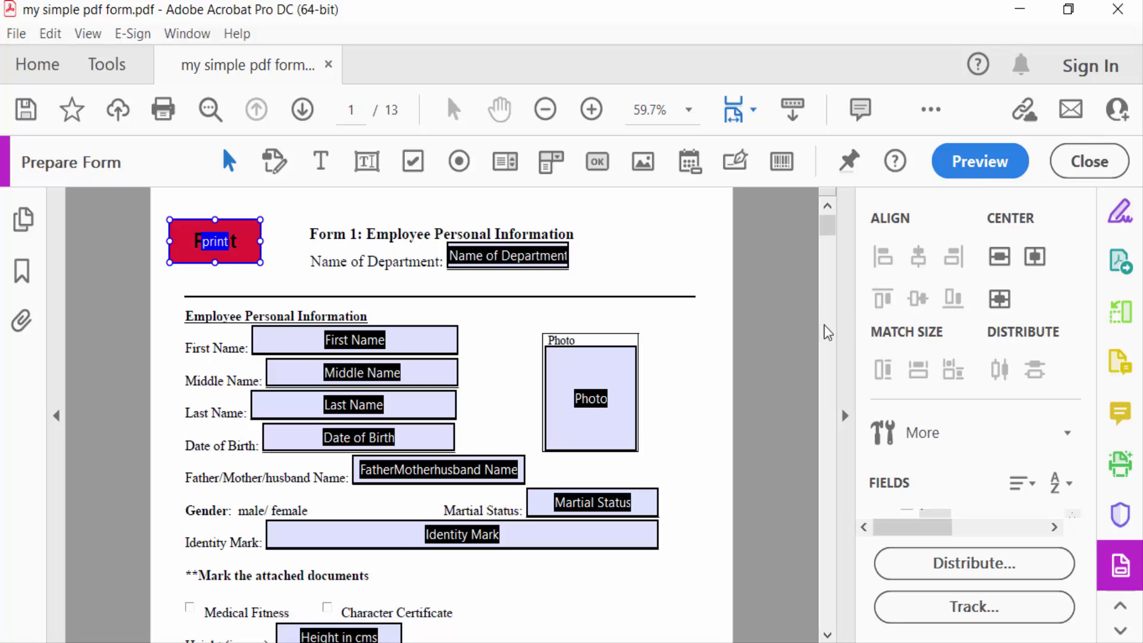
# Step: Switch to Preview and click the red Print button to bring up the Print dialog
pyautogui.click(978, 161)
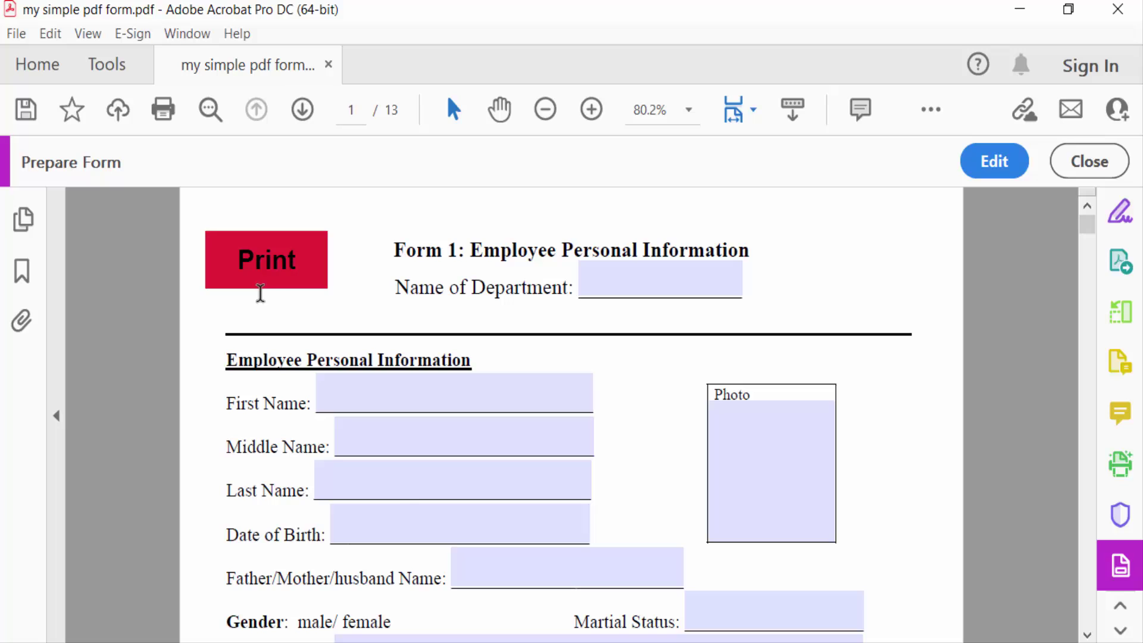
pyautogui.click(277, 276)
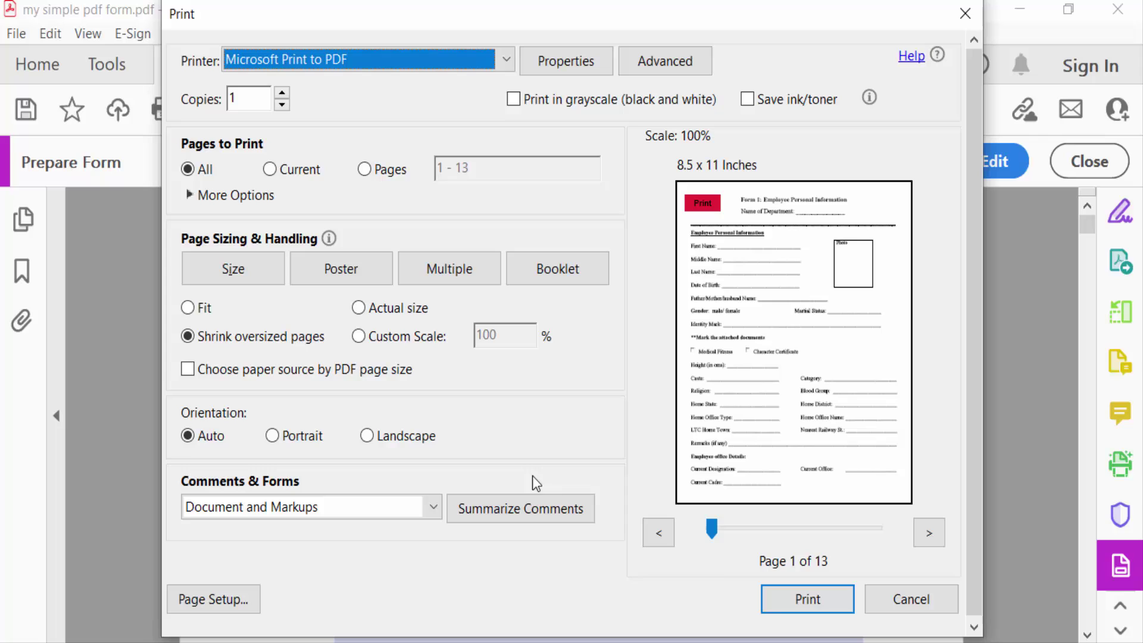
# Step: Keep Microsoft Print to PDF as the printer and print all pages
pyautogui.click(265, 60)
pyautogui.scroll(1, 265, 97)
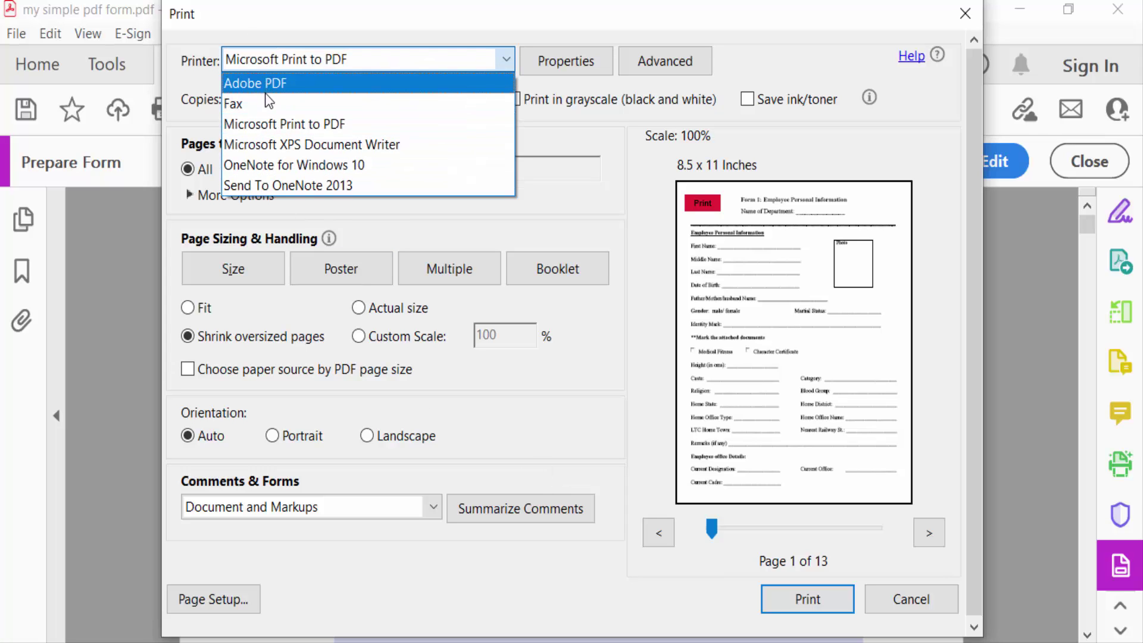
pyautogui.click(267, 123)
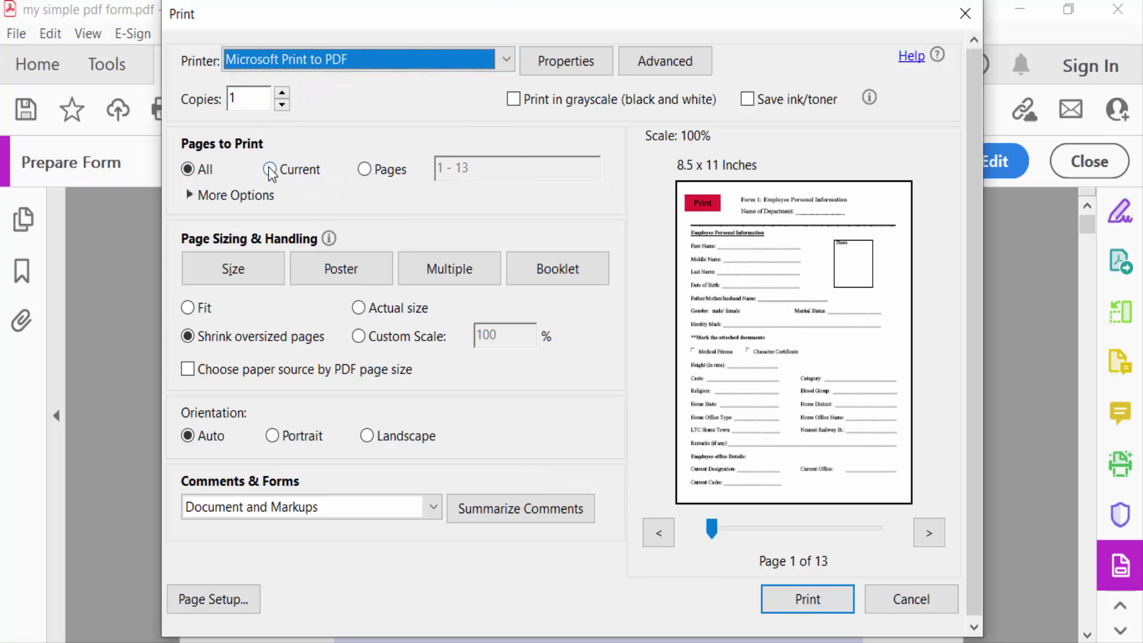
pyautogui.click(270, 169)
pyautogui.click(189, 168)
# Step: Try Size, Poster and Multiple page handling, then choose Booklet
pyautogui.click(225, 270)
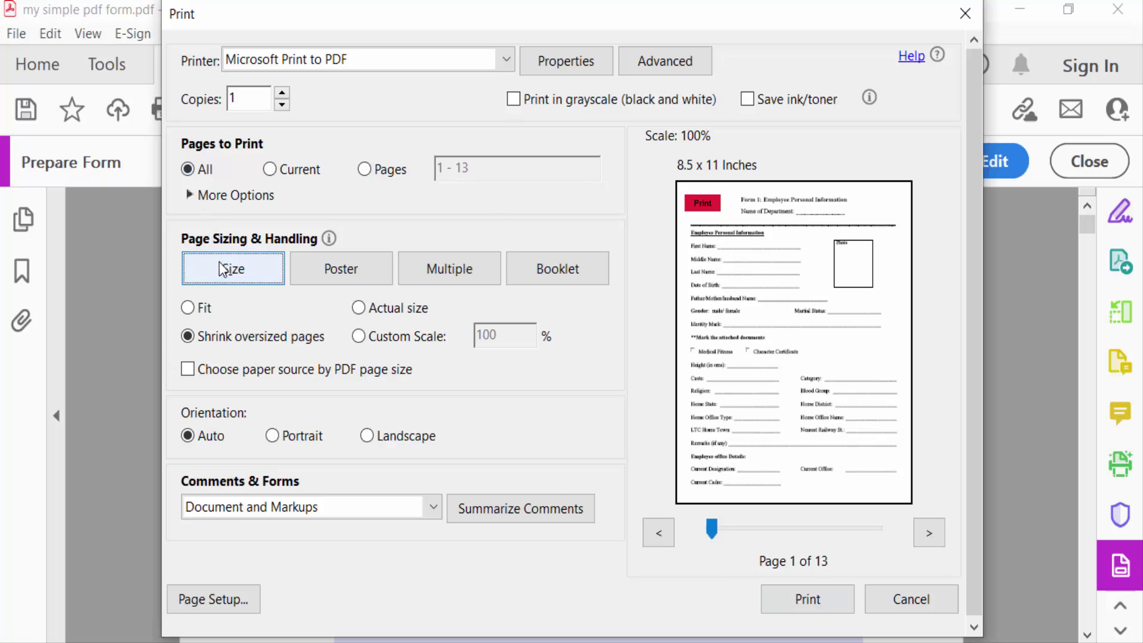
pyautogui.click(326, 276)
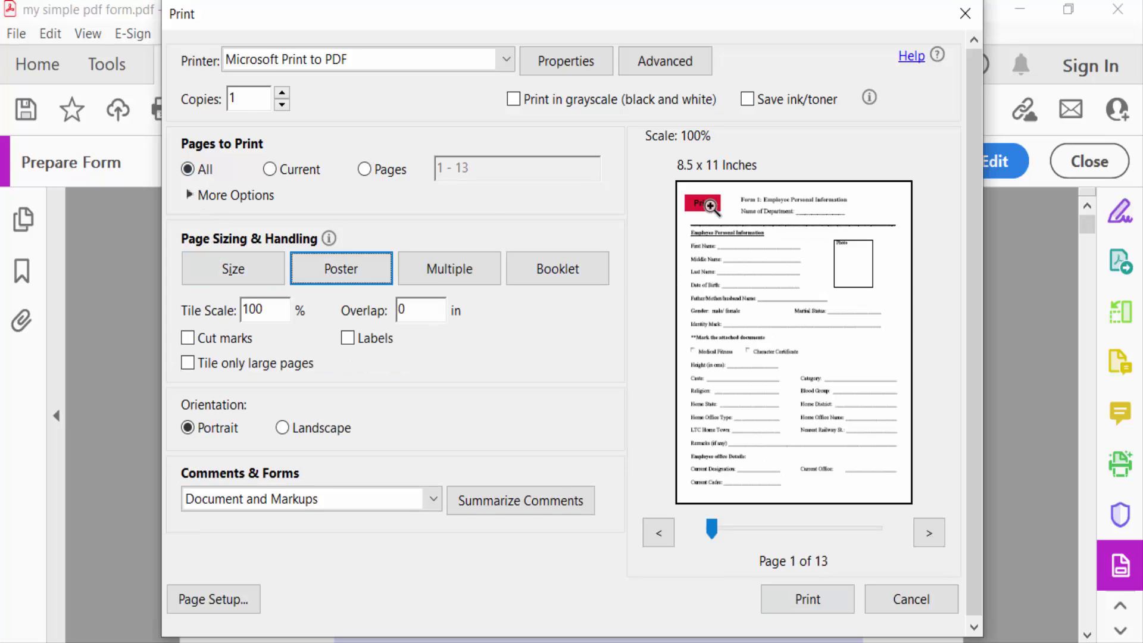
pyautogui.click(459, 266)
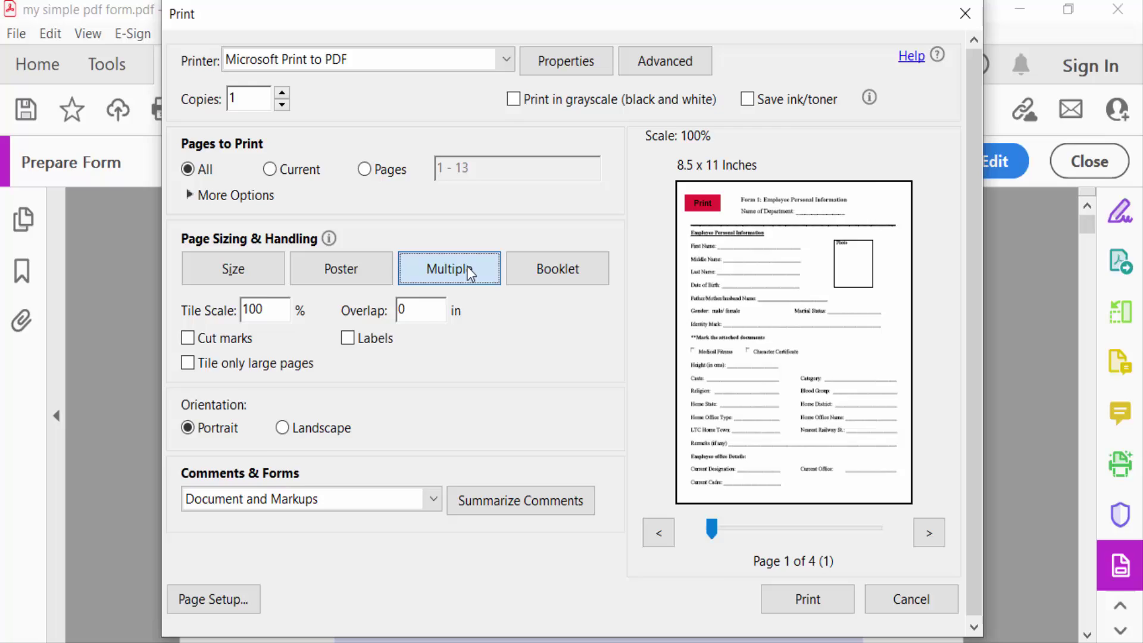
pyautogui.click(557, 267)
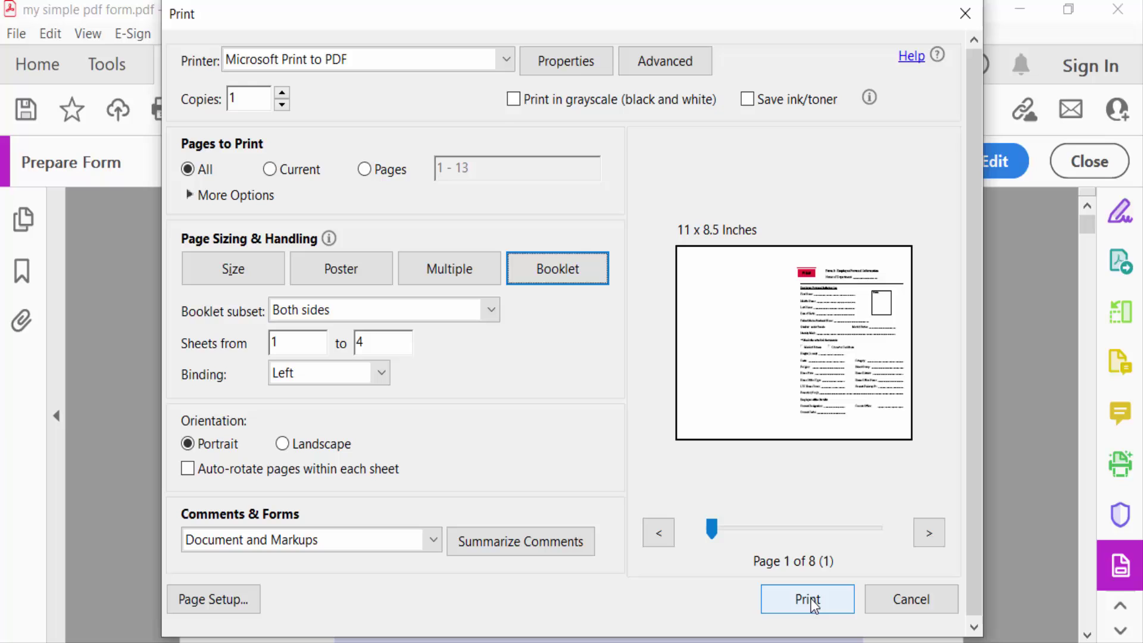
# Step: Cancel the Print dialog without printing
pyautogui.click(908, 599)
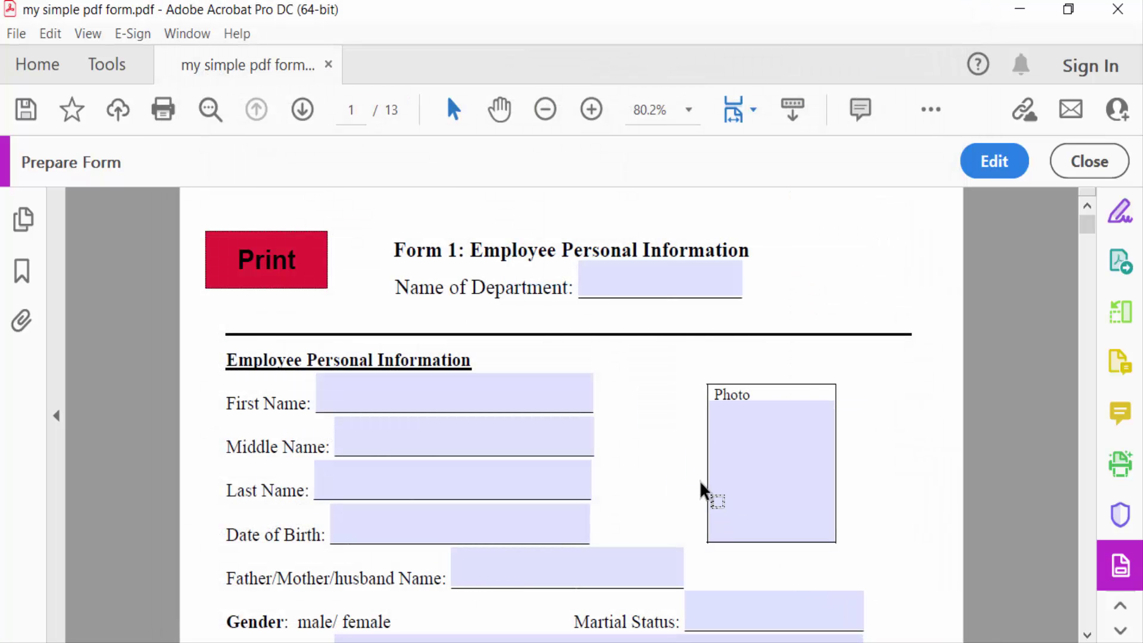